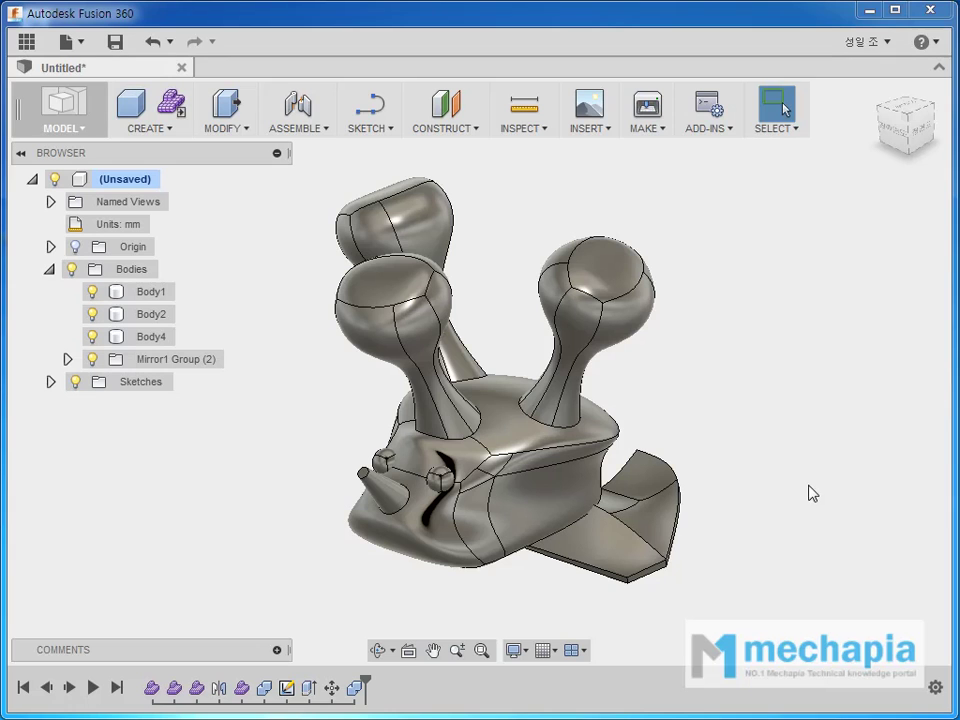
- Apply glossy yellow plastic to the snail body and glossy black plastic to both eyes
left_click(236, 133)
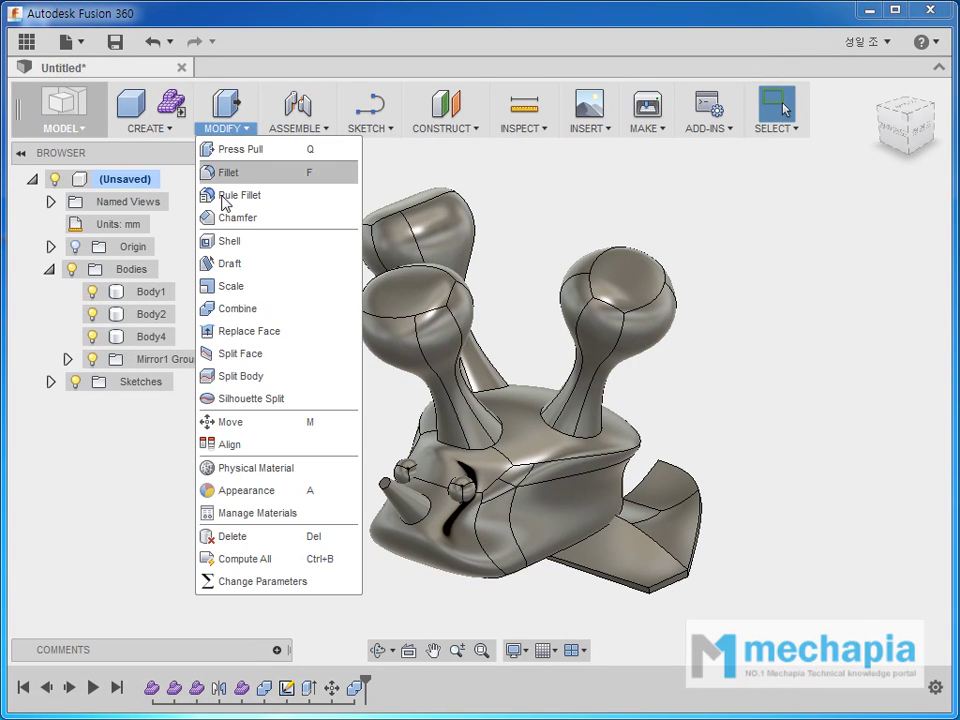
left_click(236, 491)
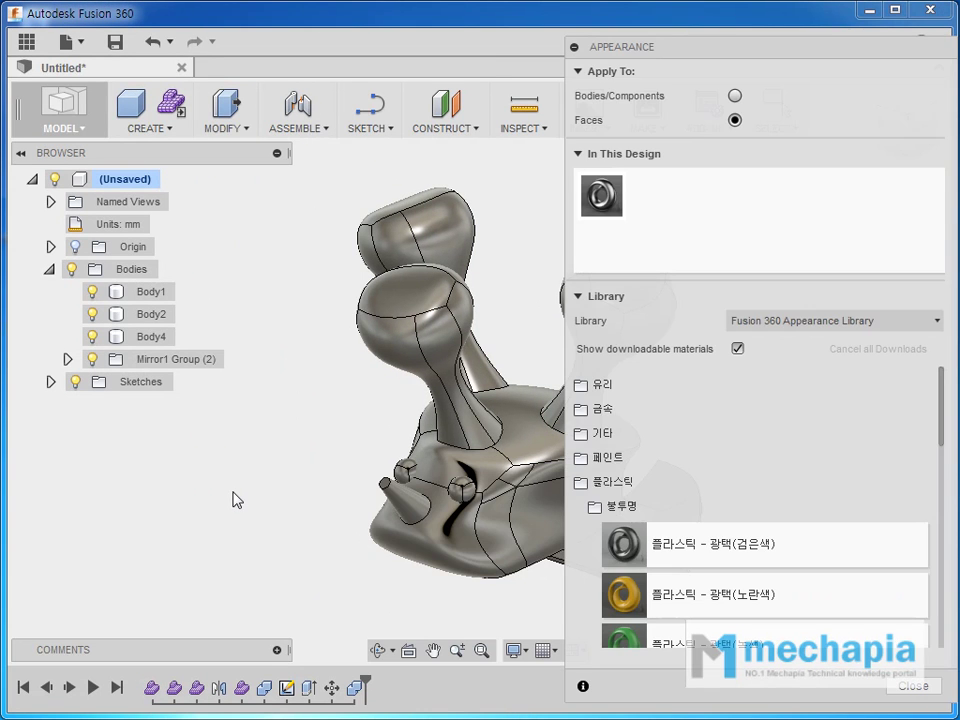
left_click(736, 96)
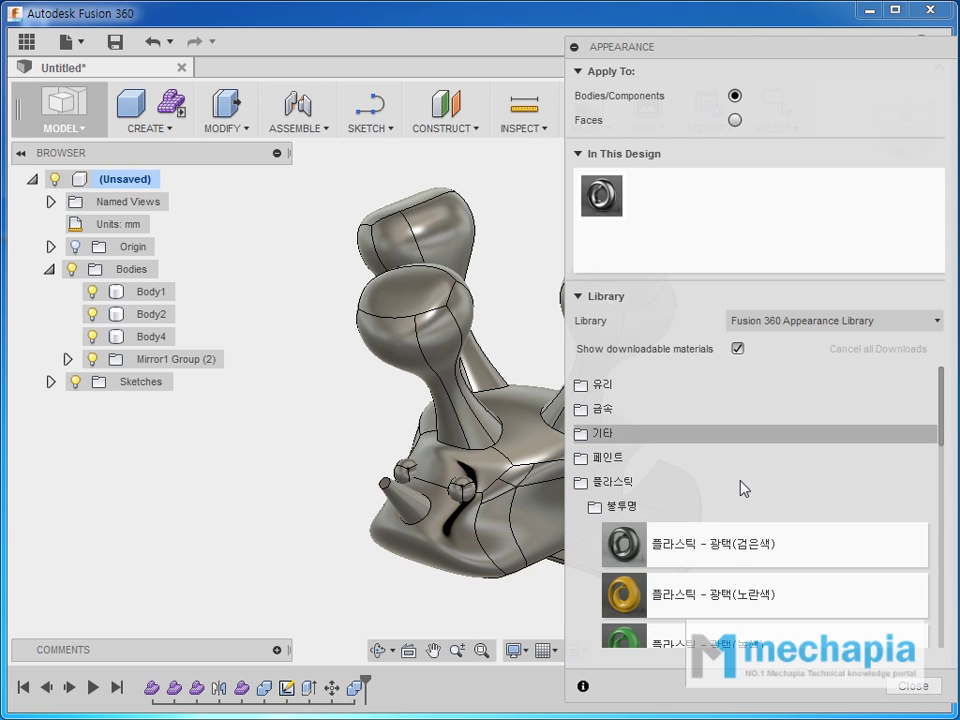
left_click_drag(744, 594, 420, 470)
middle_click_drag(291, 498, 285, 476, "shift")
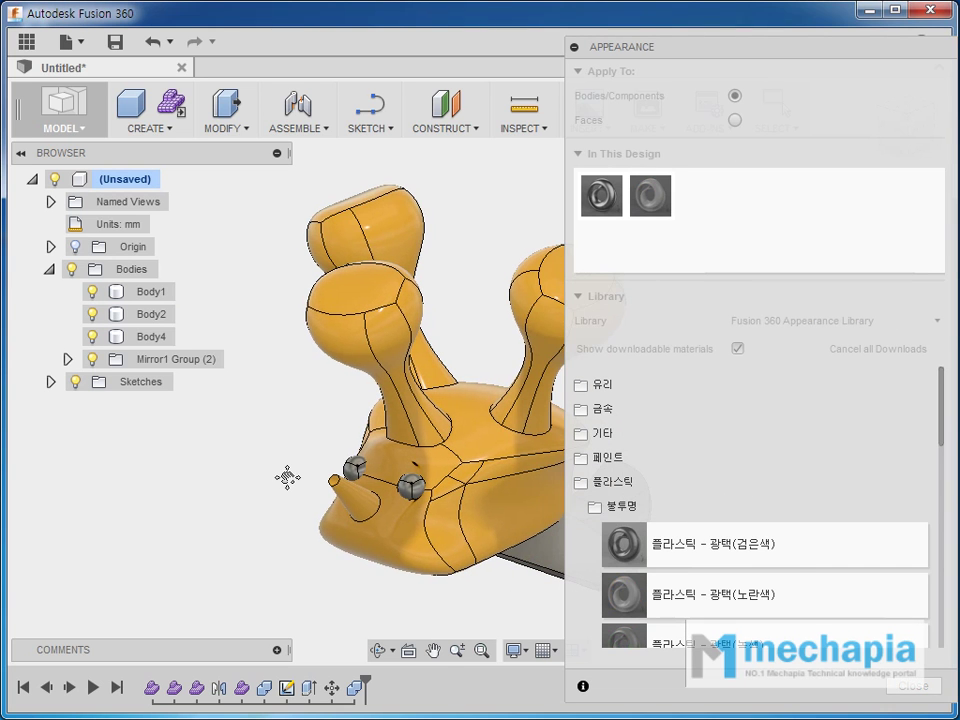
left_click_drag(700, 552, 420, 495)
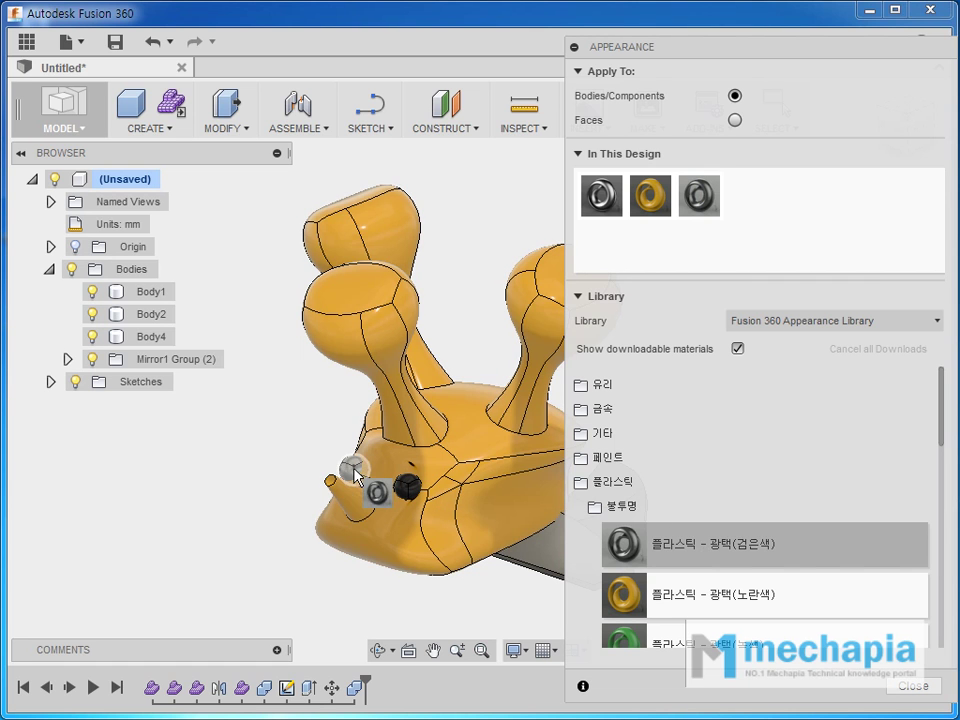
- Switch Apply To to Faces and paint the front stalk and its bulb faces red plastic
scroll(304, 492, "up", 2)
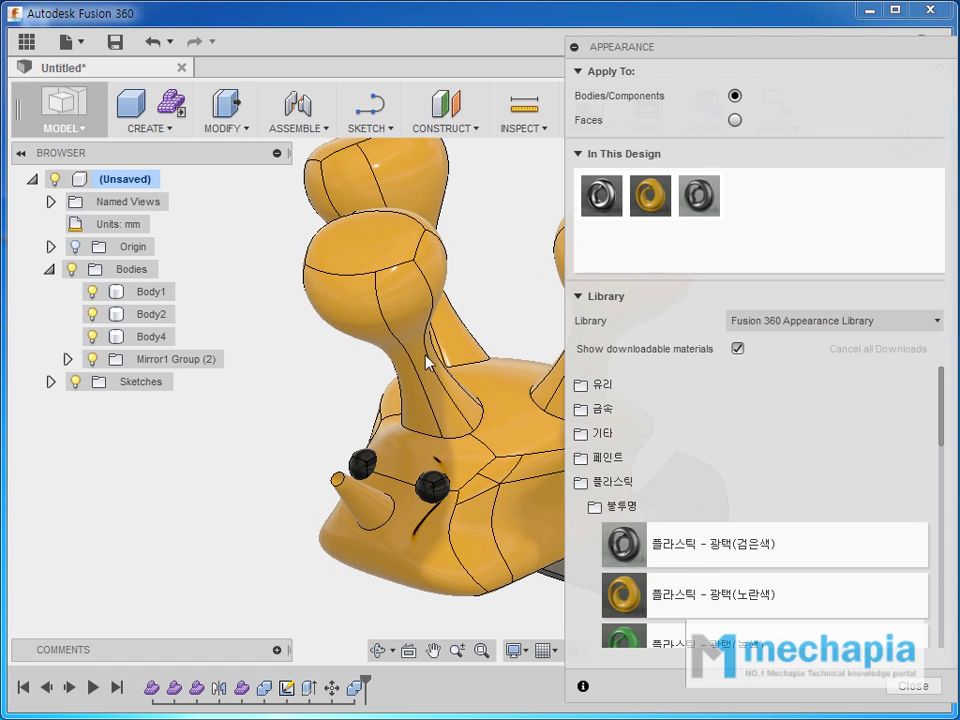
middle_click_drag(427, 362, 476, 317, "shift")
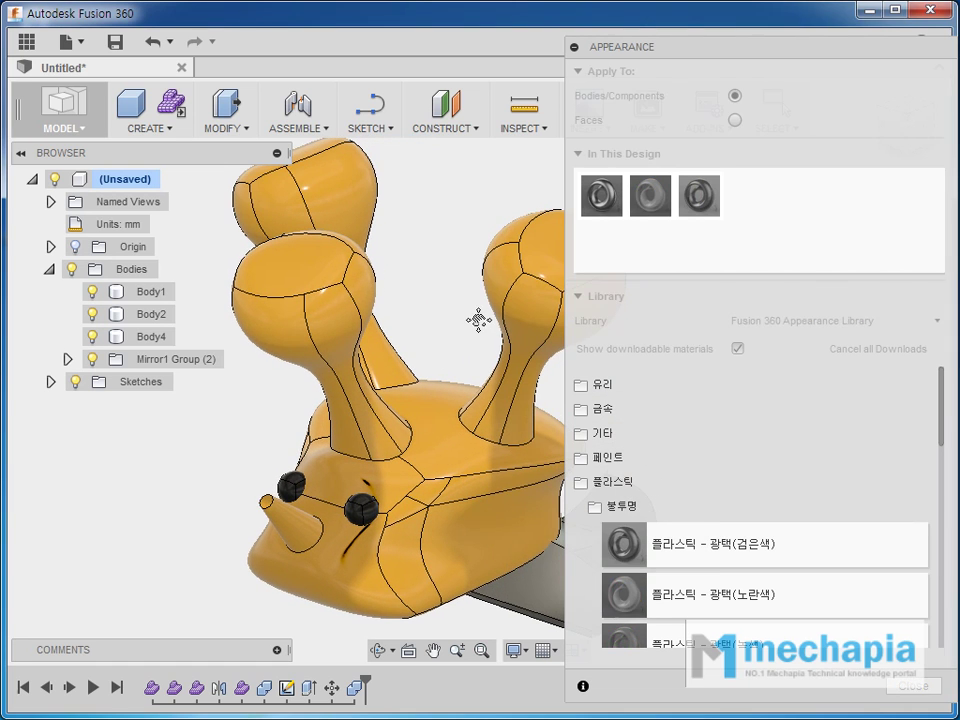
left_click(735, 120)
scroll(853, 465, "down", 3)
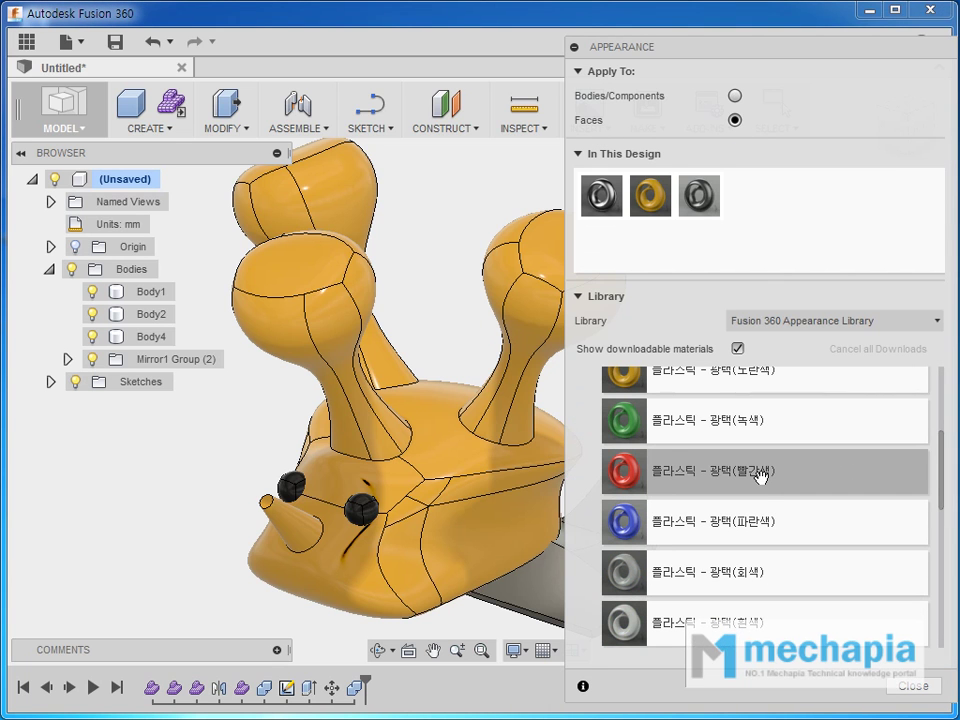
left_click_drag(760, 476, 340, 330)
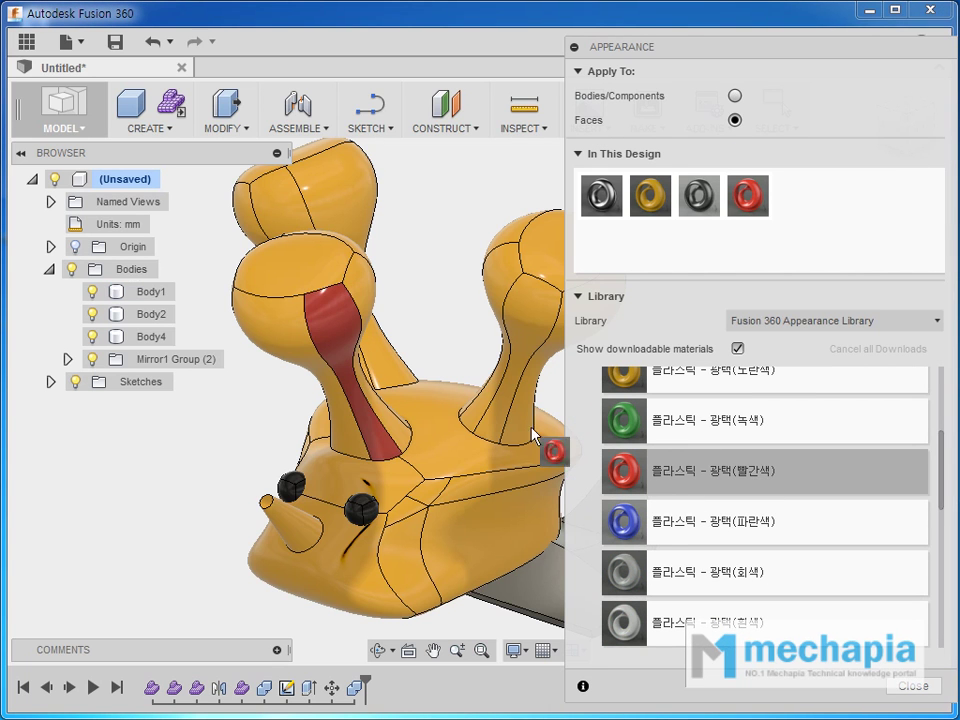
left_click_drag(652, 470, 290, 315)
left_click_drag(675, 467, 371, 300)
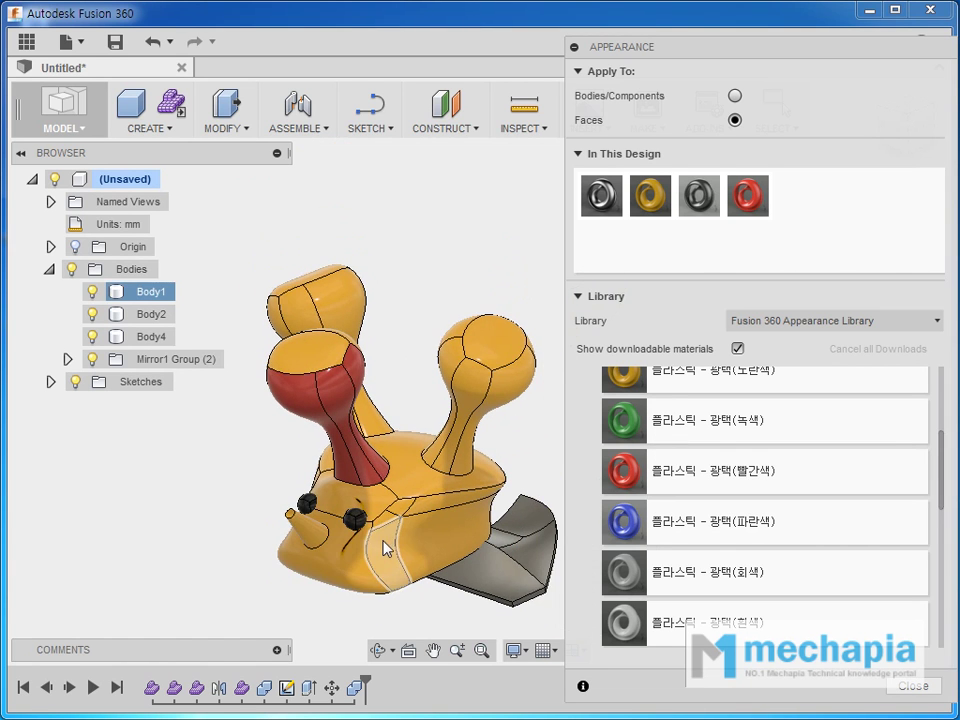
middle_click_drag(364, 548, 332, 461)
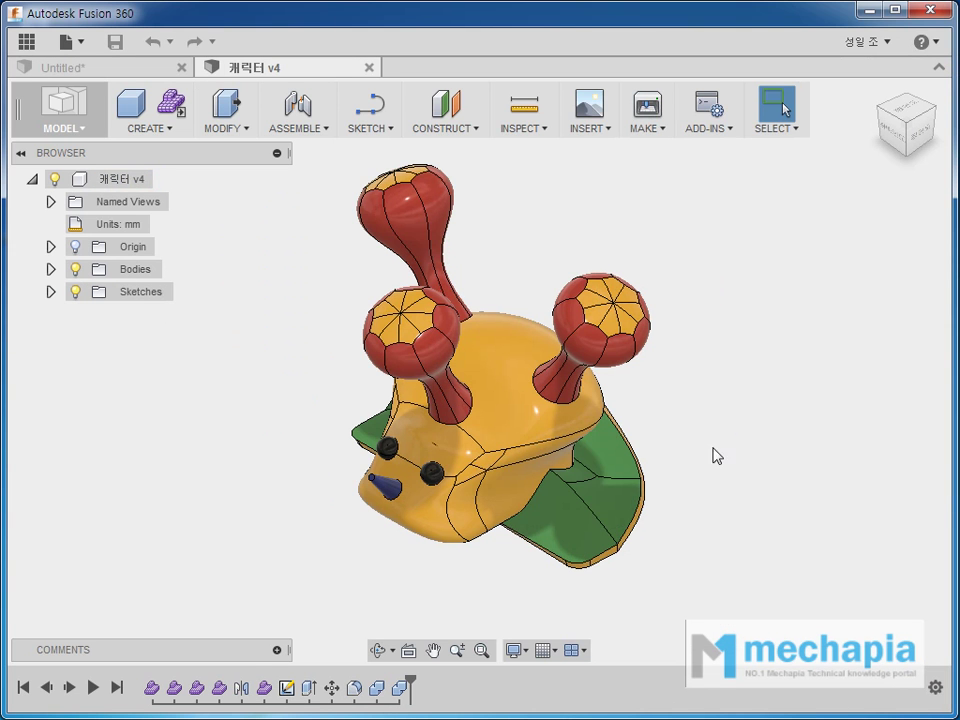
- Orbit the coloured 캐릭터 v4 snail and bring up the workspace list
mouse_move(805, 500)
middle_mouse_down("shift")
mouse_move(793, 418)
mouse_move(806, 407)
middle_mouse_up("shift")
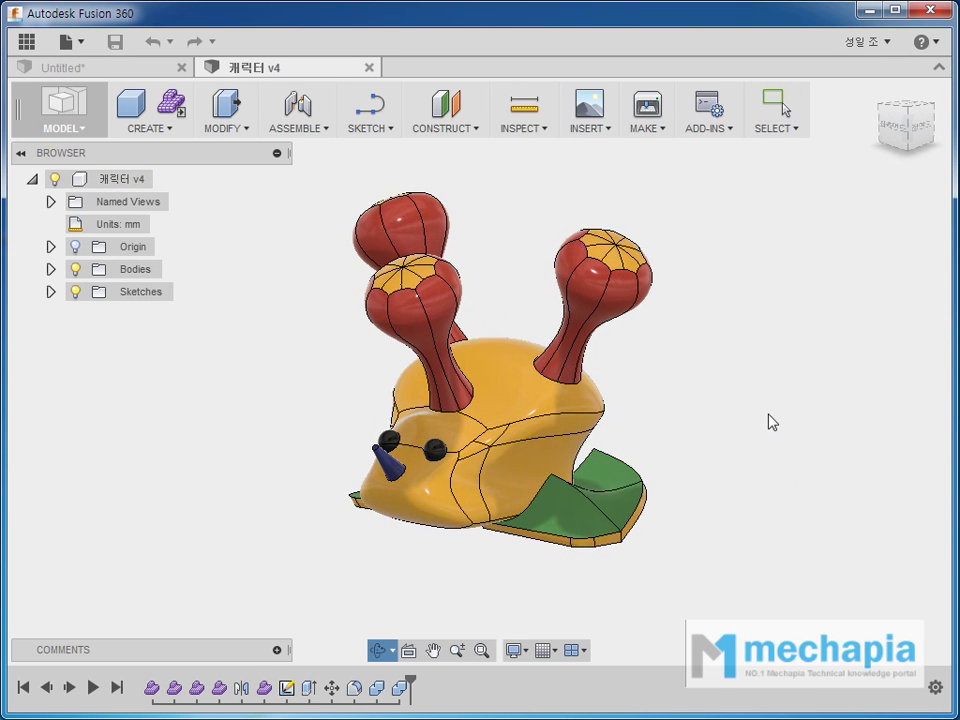
left_click(74, 128)
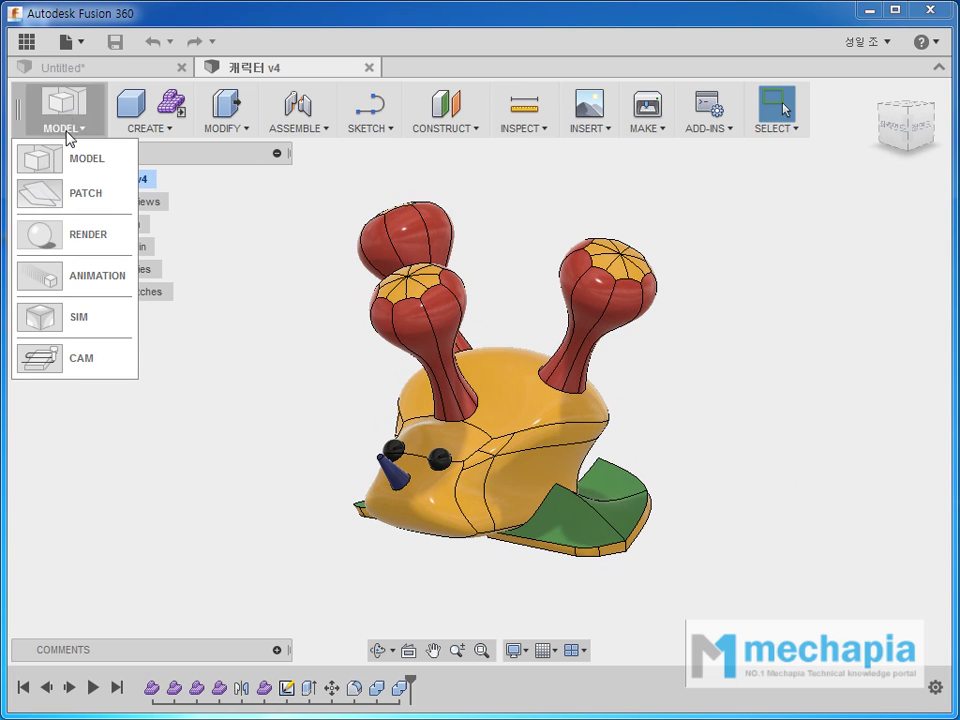
- Switch to the RENDER workspace and start Capture Image, showing 800×517 px options
left_click(77, 234)
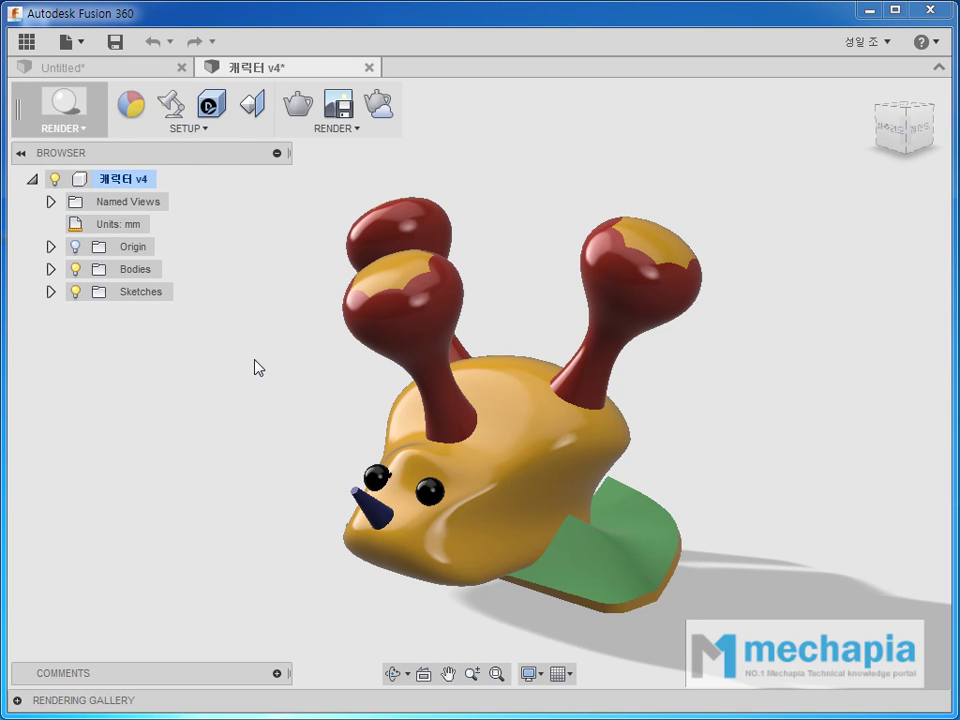
middle_click_drag(253, 366, 276, 361, "shift")
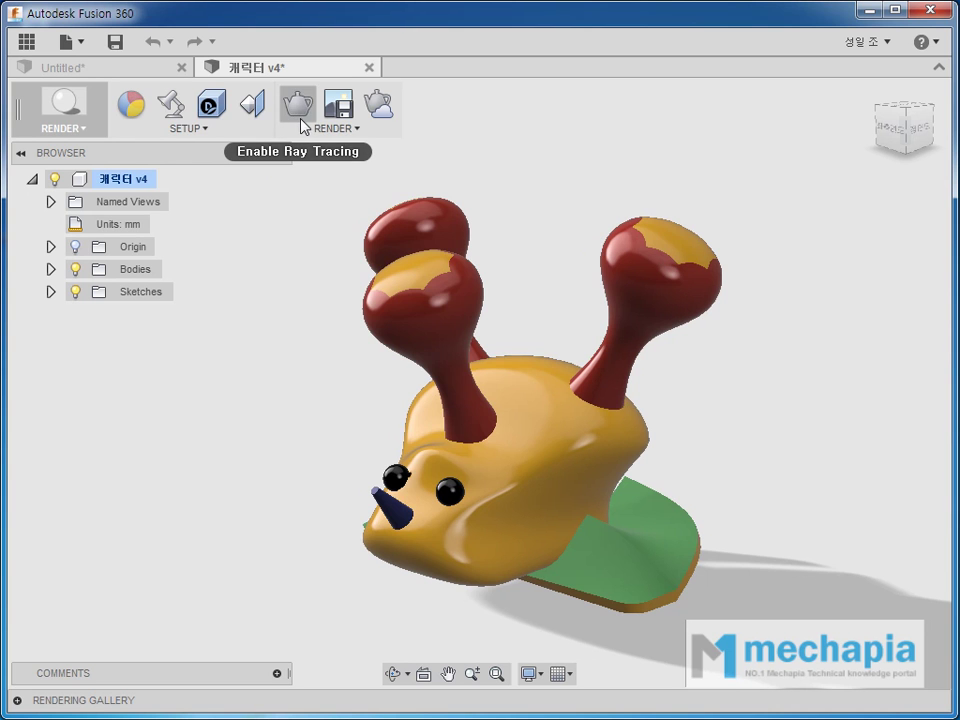
left_click(330, 118)
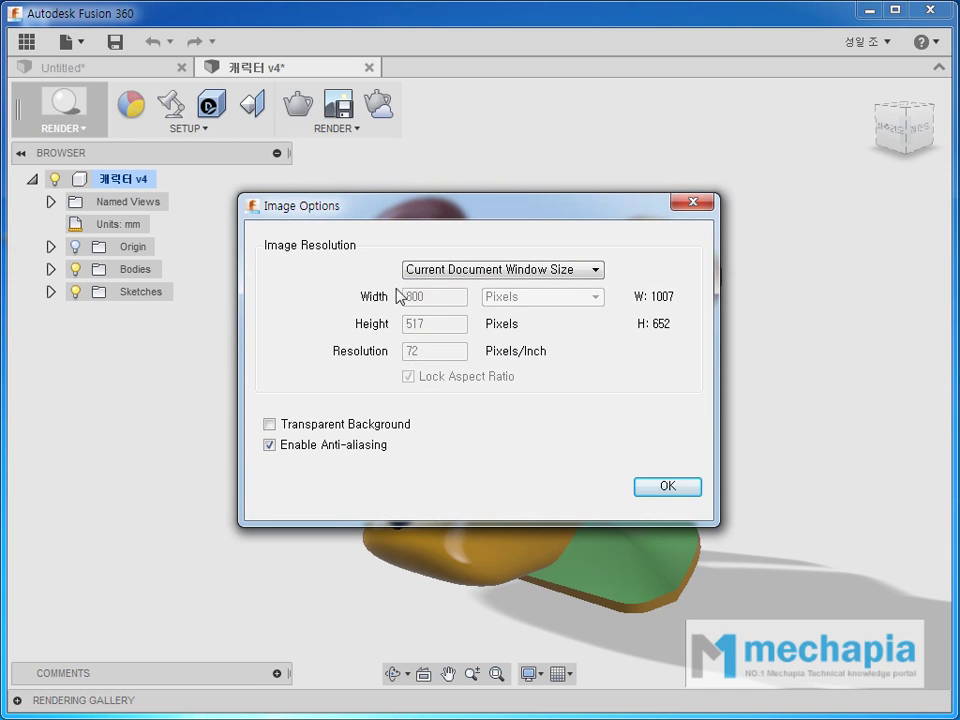
- Accept the image options, then cancel the Save As dialog without saving the capture
left_click(666, 487)
left_click(546, 451)
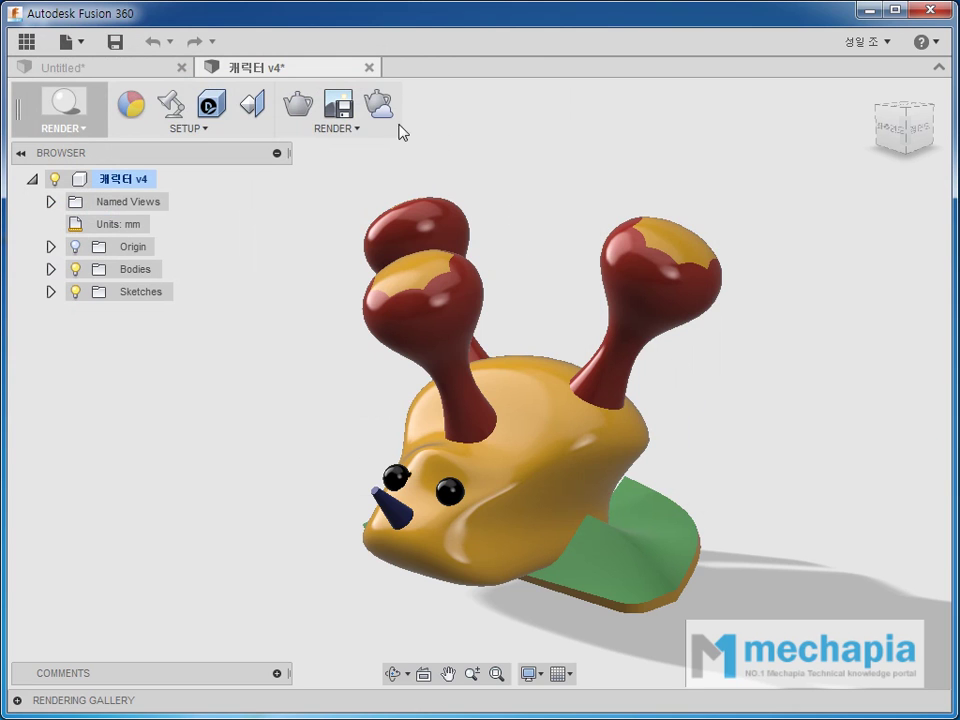
mouse_move(378, 103)
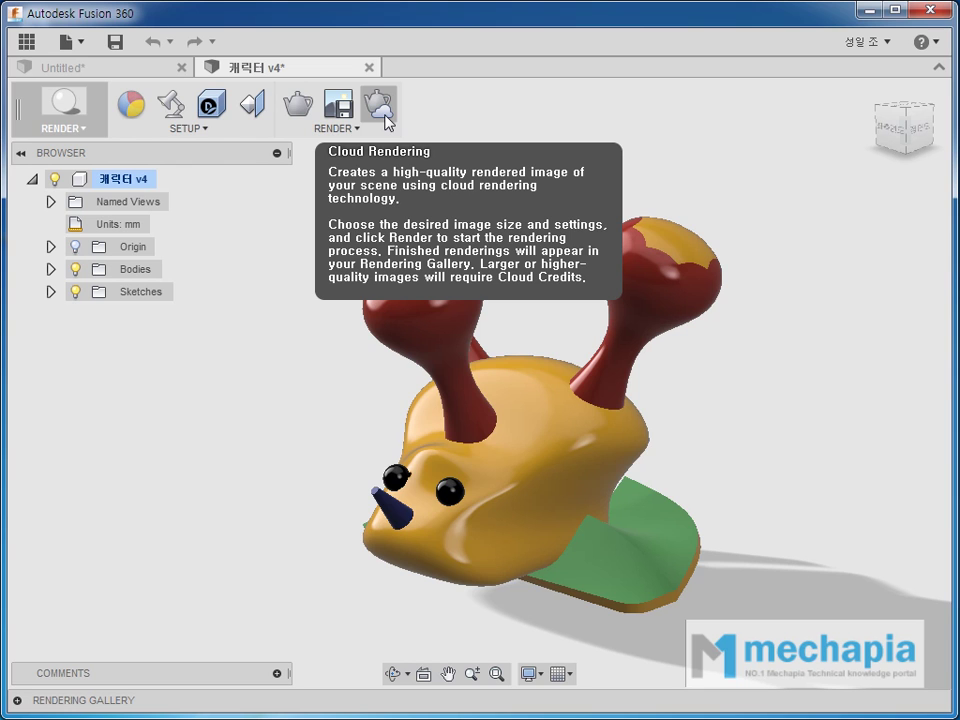
- Bring up Cloud Rendering settings showing Final quality PNG at 1007×652 px
left_click(383, 121)
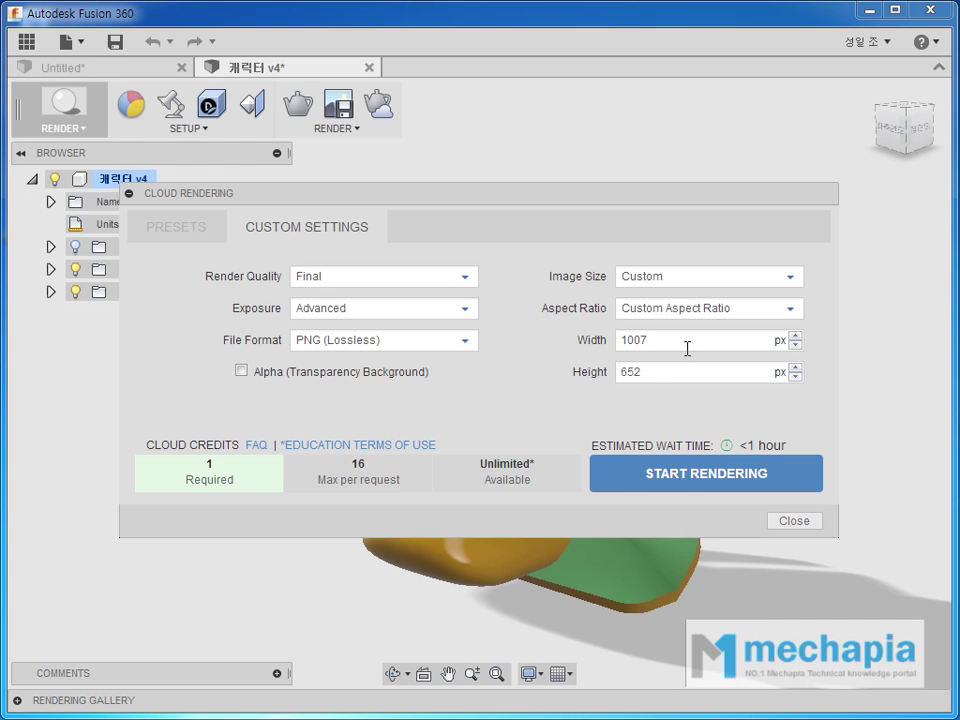
- Keep PNG (Lossless) output and set the image size to 3000 × 2000 px
left_click(405, 346)
left_click(405, 346)
double_click(683, 340)
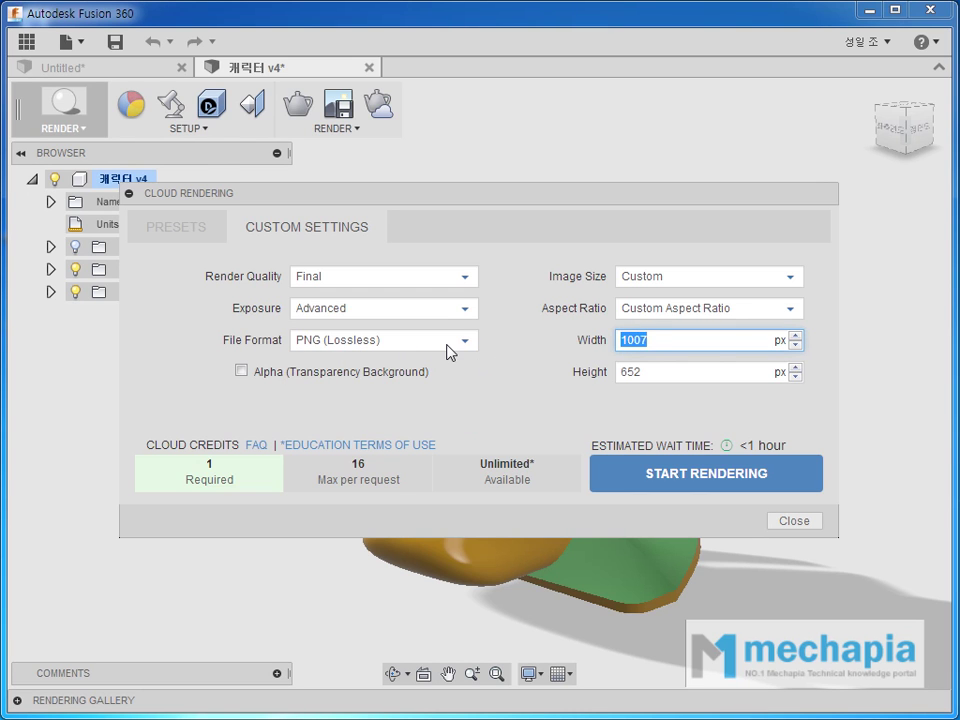
type("3000")
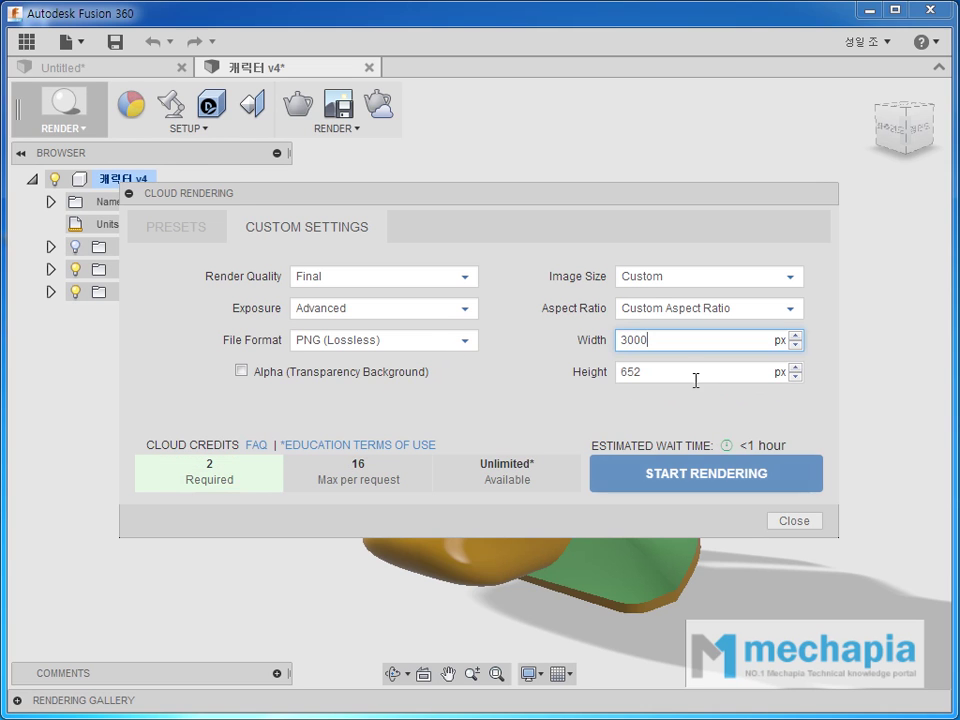
double_click(696, 378)
type("2000")
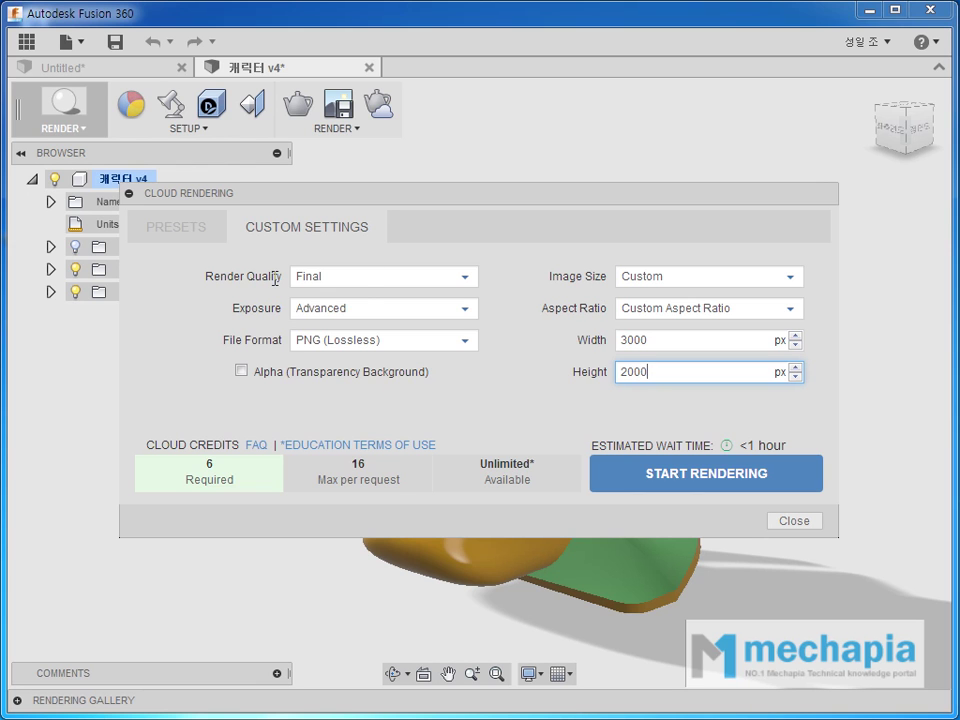
- Keep Final quality, Advanced exposure and PNG format, and enable the transparent background
left_click(366, 280)
left_click(366, 280)
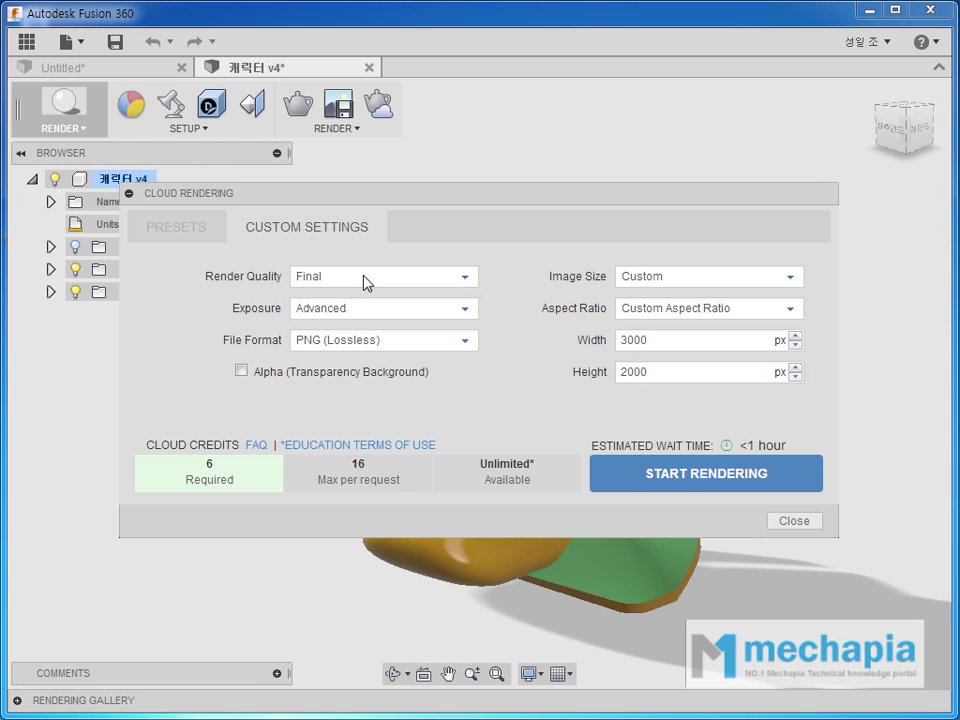
left_click(384, 314)
left_click(384, 316)
left_click(372, 348)
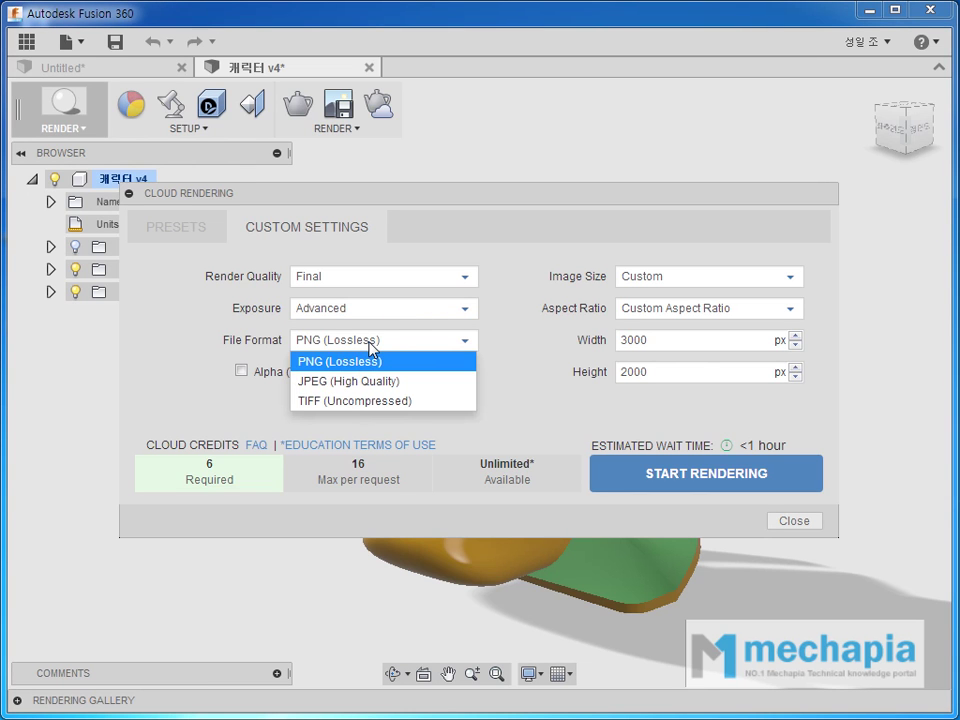
left_click(369, 343)
left_click(241, 371)
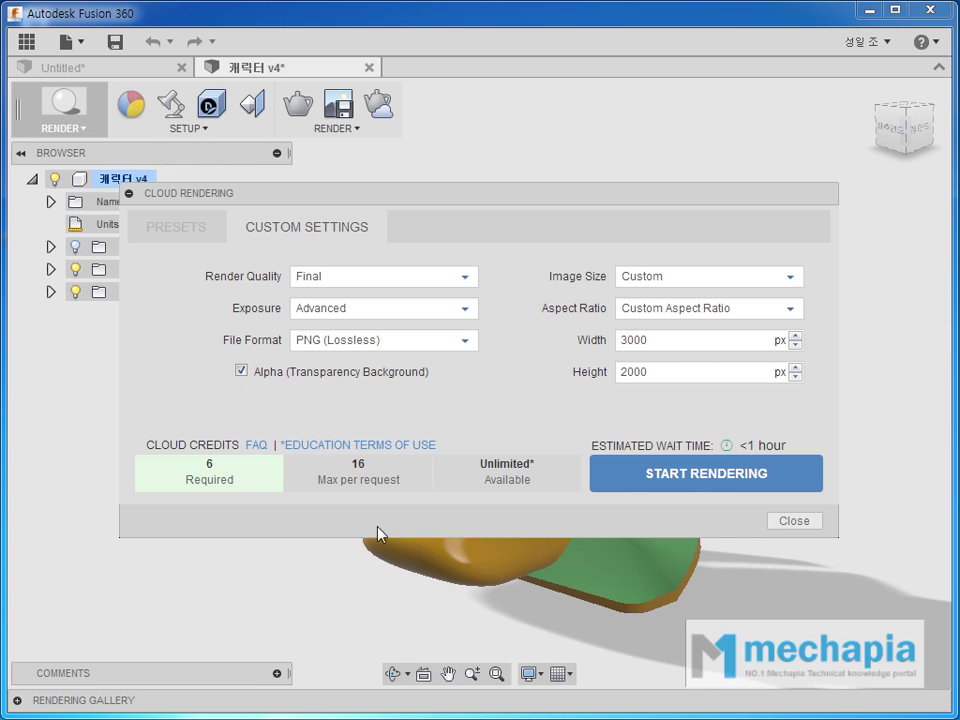
- Disable the transparent background, leaving Image Size and Aspect Ratio at Custom 3000×2000 px
left_click(241, 372)
left_click(704, 281)
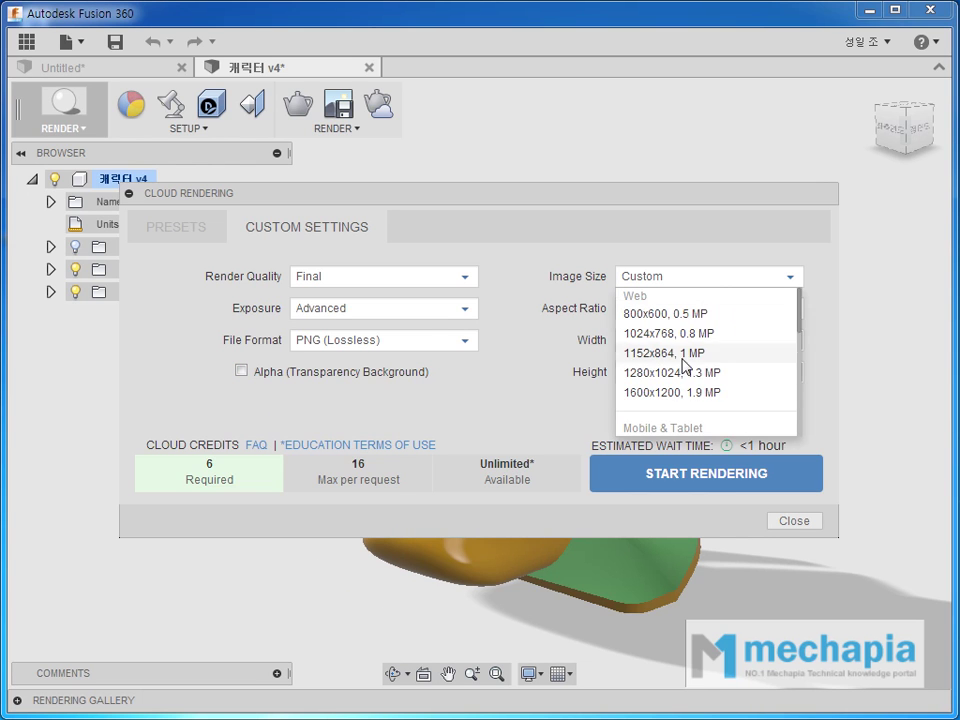
left_click(666, 279)
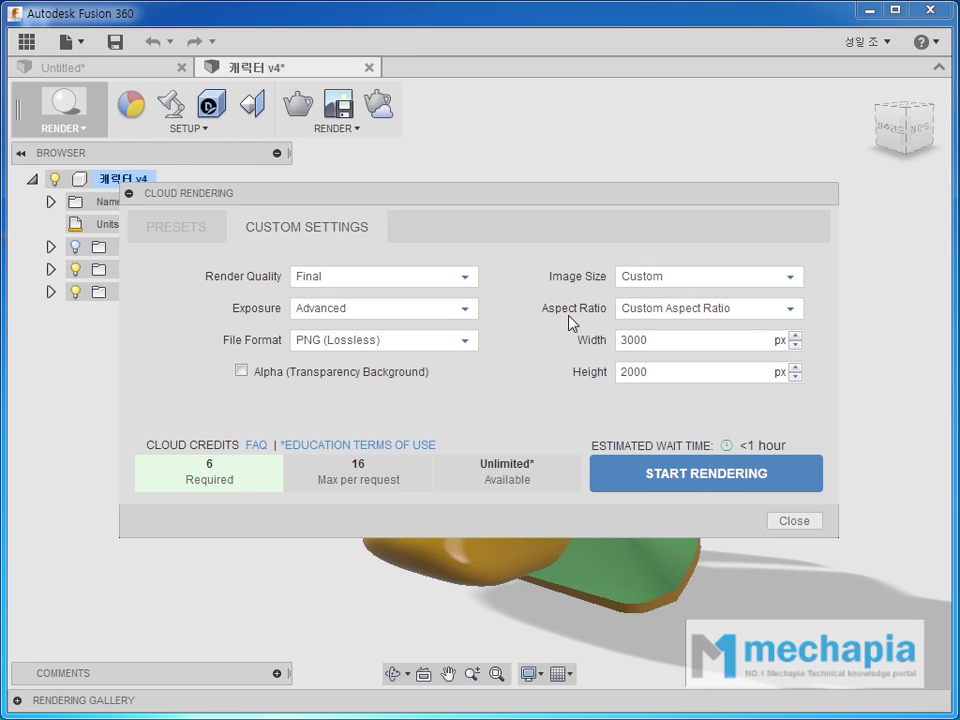
left_click(792, 311)
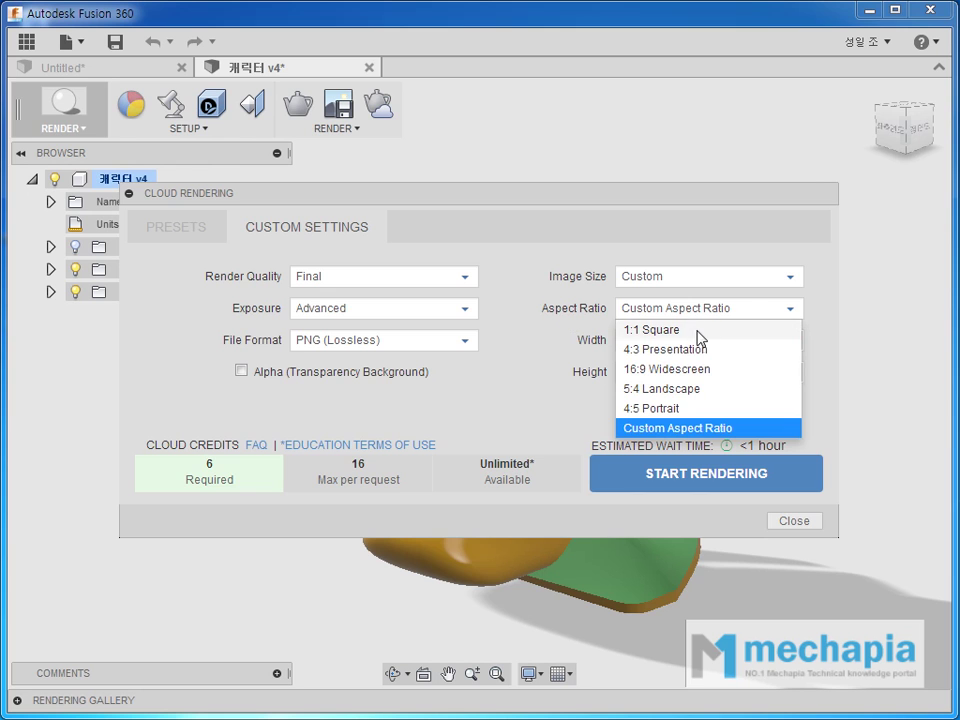
left_click(535, 381)
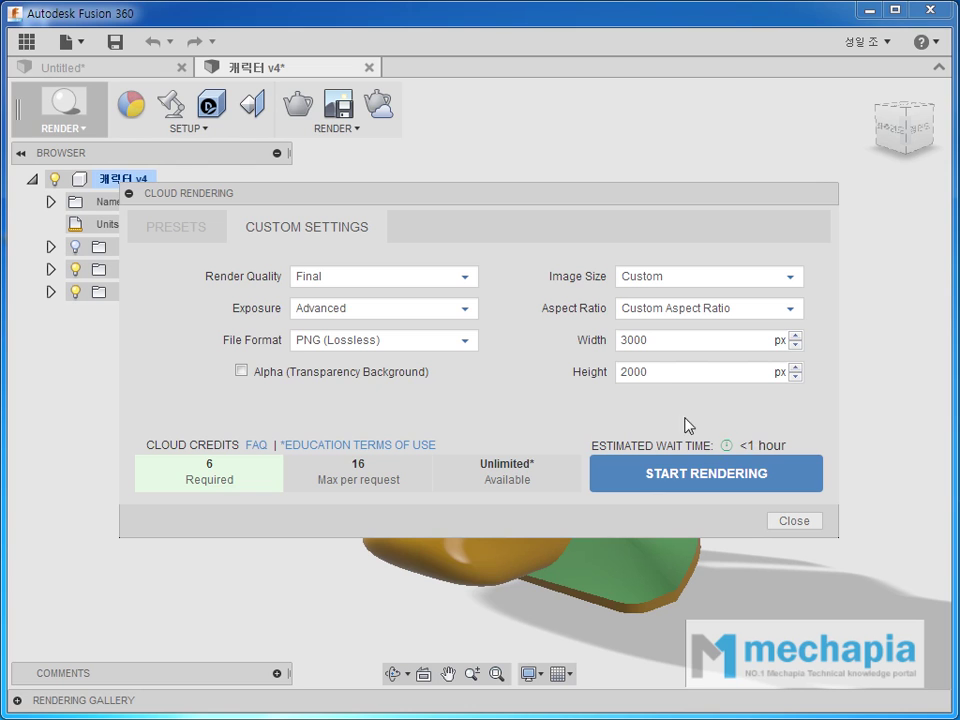
- Change the render size to 300 × 200 px and start the cloud rendering
left_click_drag(739, 341, 600, 339)
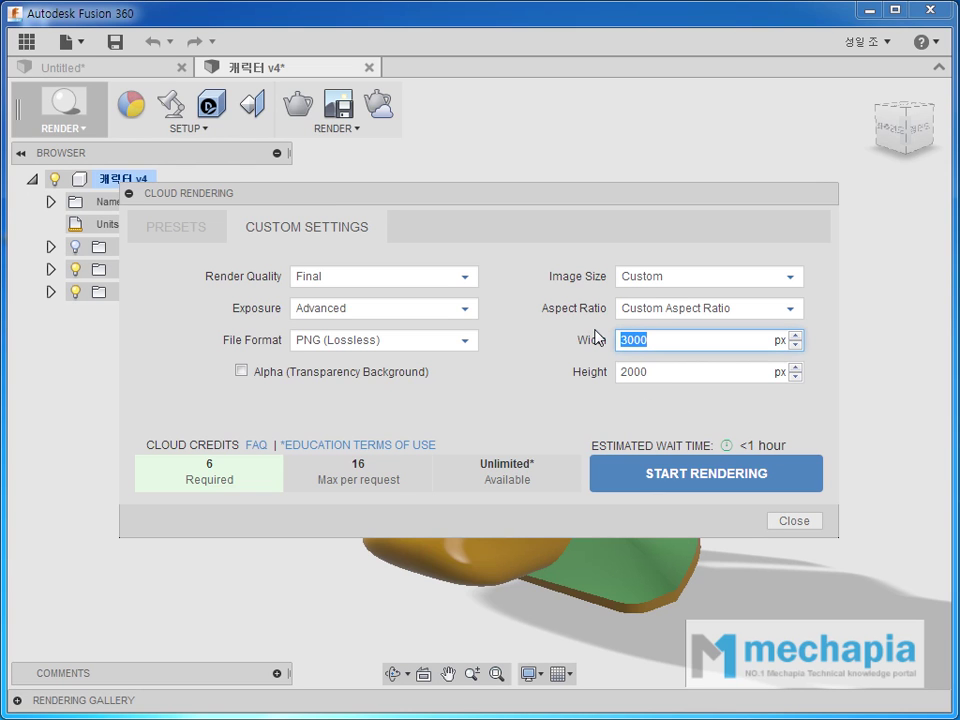
type("300")
key("Tab")
type("200")
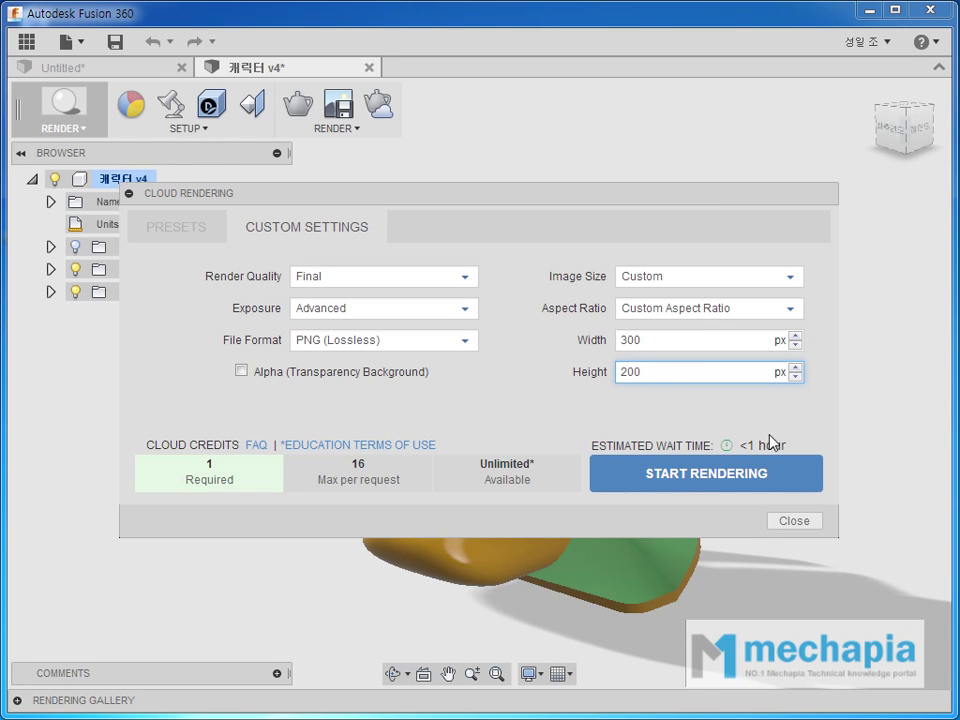
left_click(699, 408)
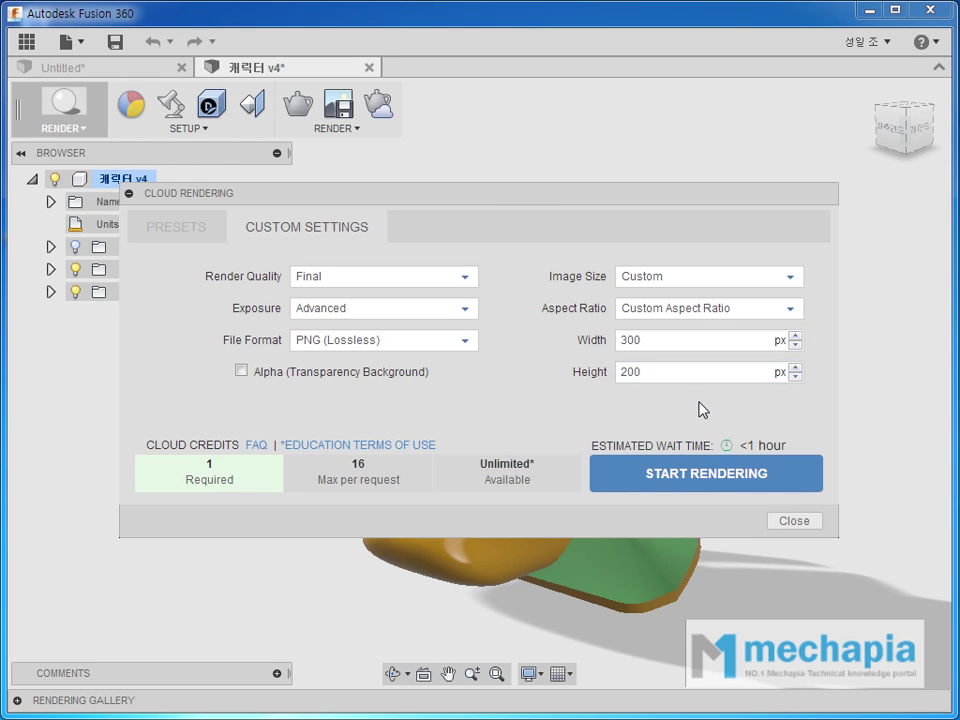
left_click(715, 478)
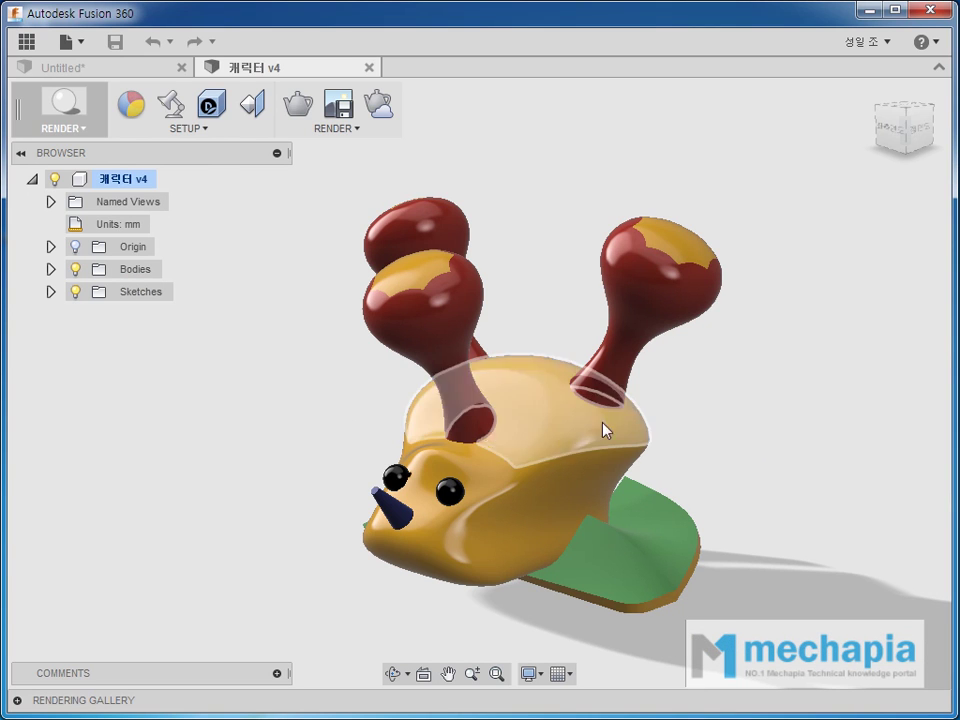
- Expand the Rendering Gallery and open the finished v5 render
left_click(15, 700)
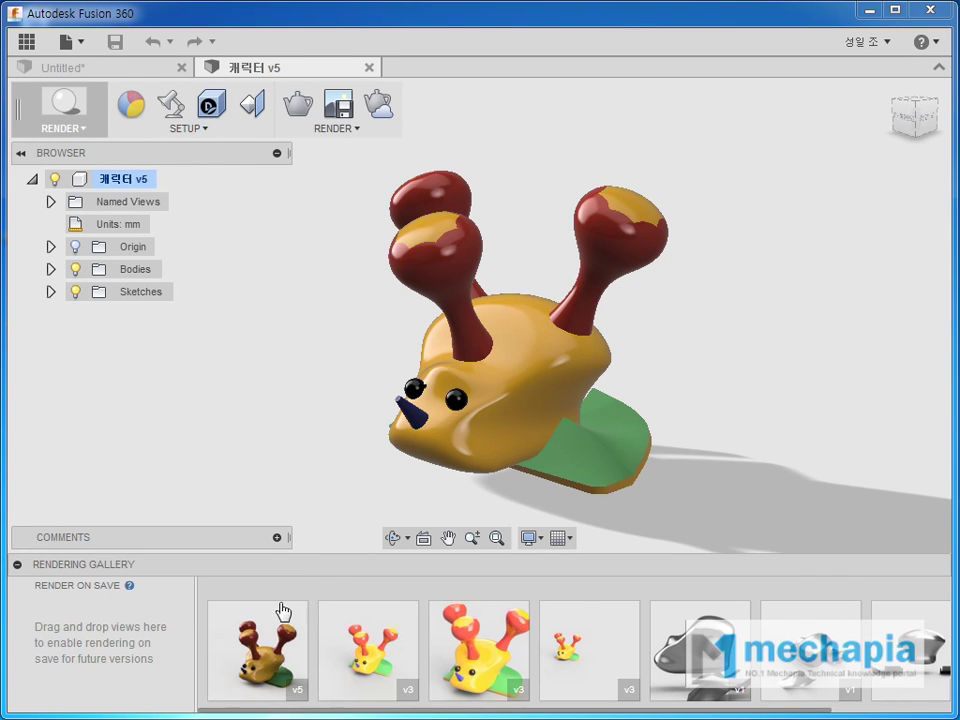
left_click(277, 616)
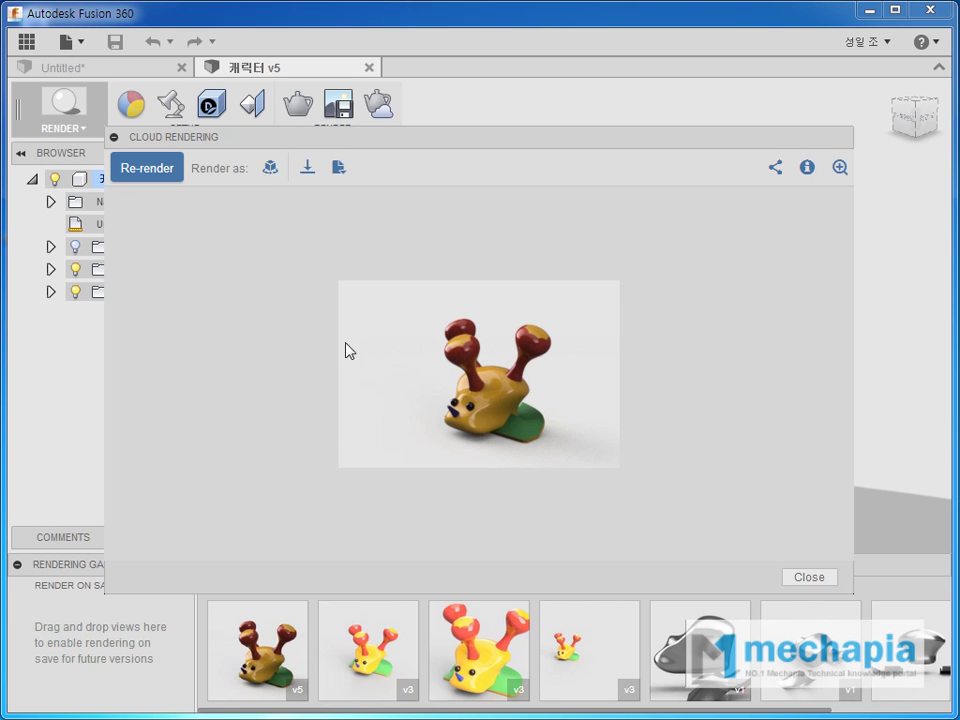
- Download the v5 render to the Desktop as a PNG named 캐릭터 모델링
left_click(307, 178)
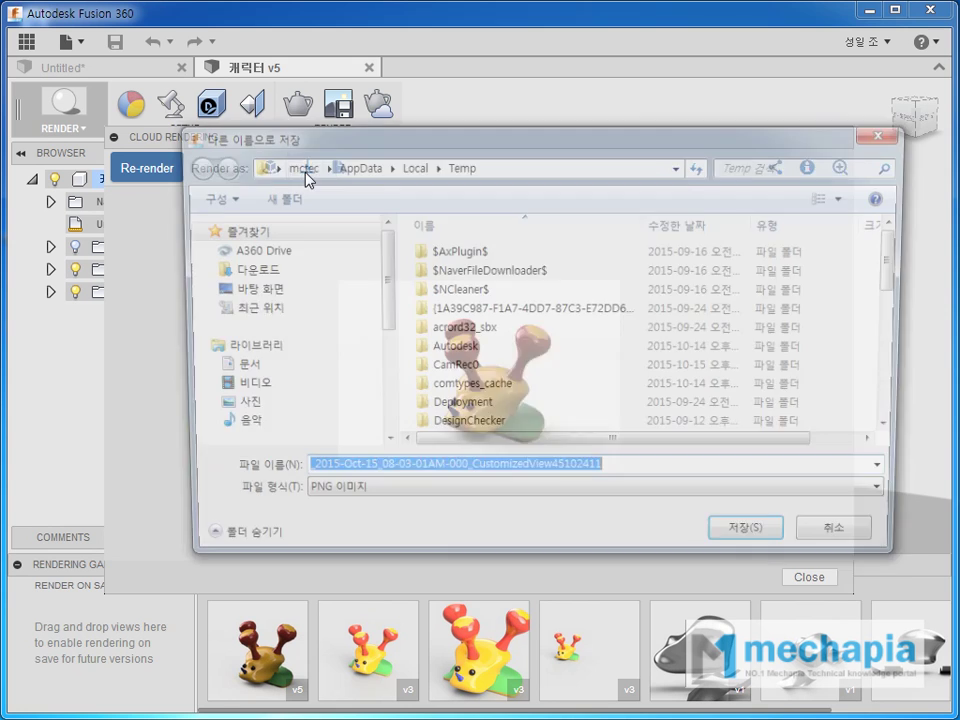
left_click(245, 289)
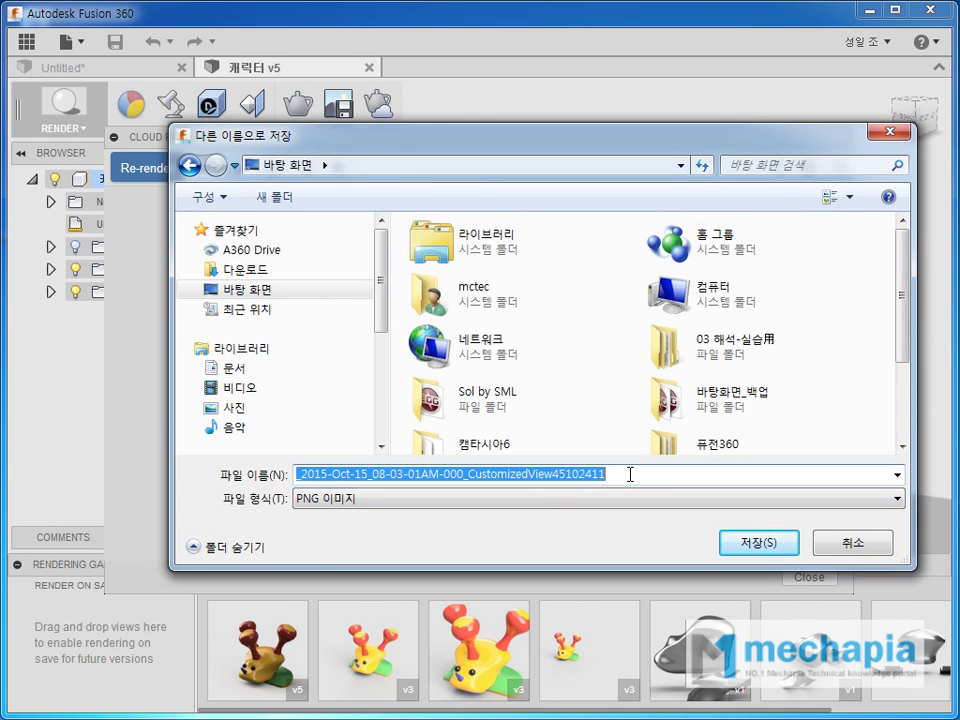
type("zo캐릭터")
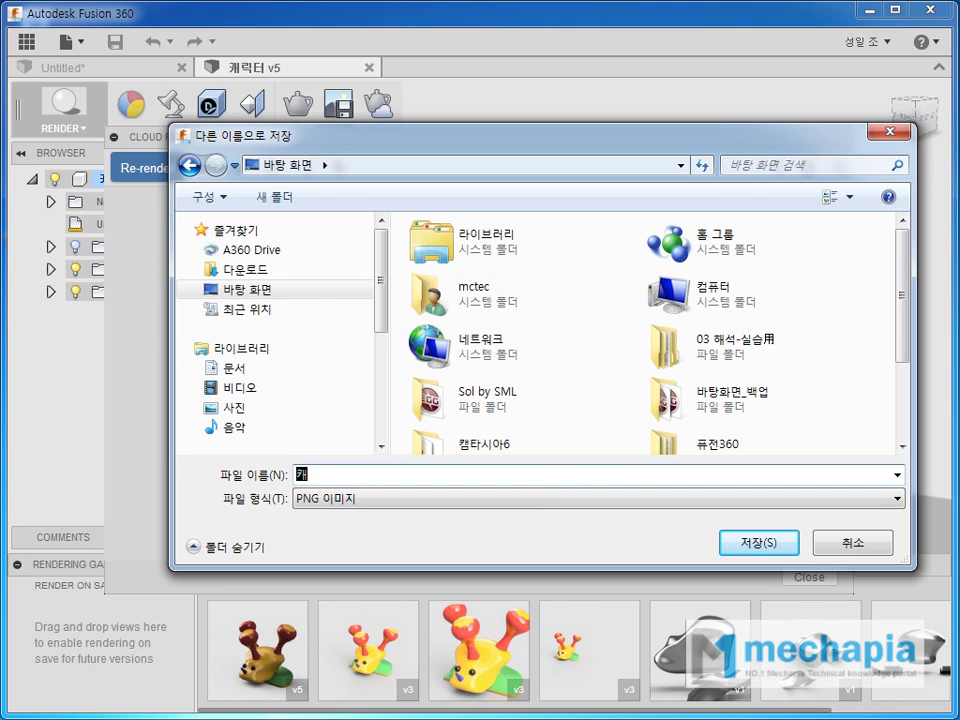
type("링")
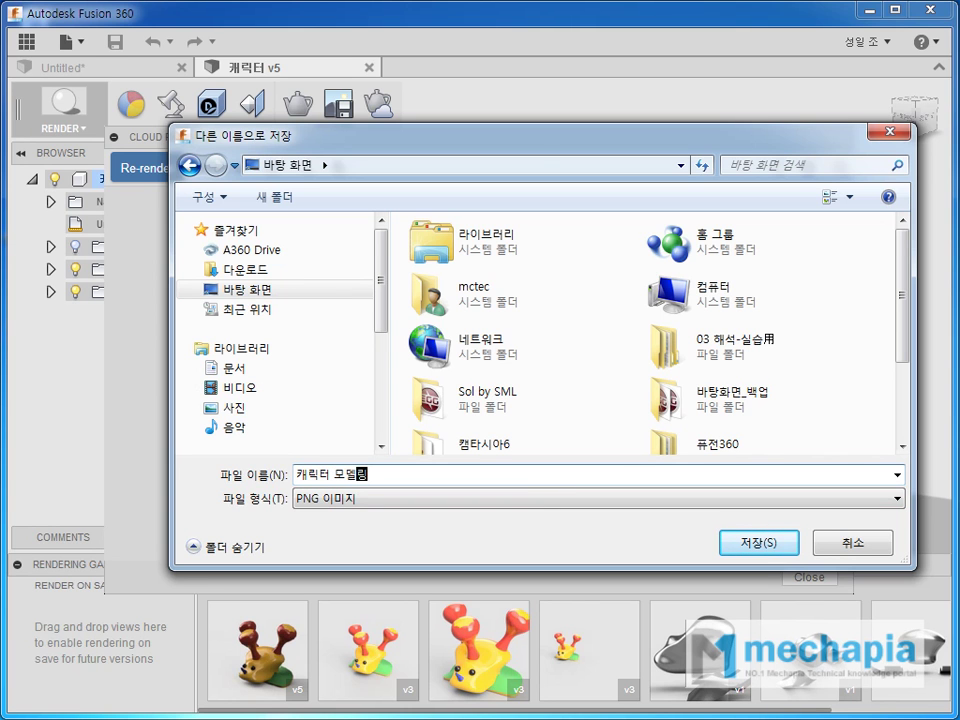
key("Return")
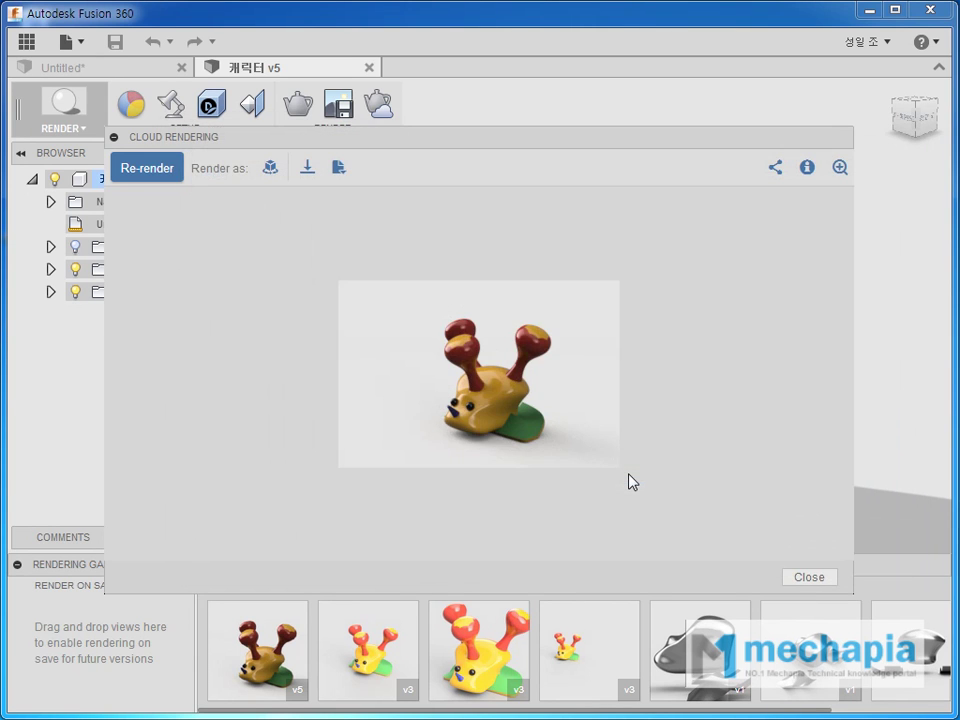
- Close the Cloud Rendering viewer to return to the snail model in the Render workspace
left_click(809, 577)
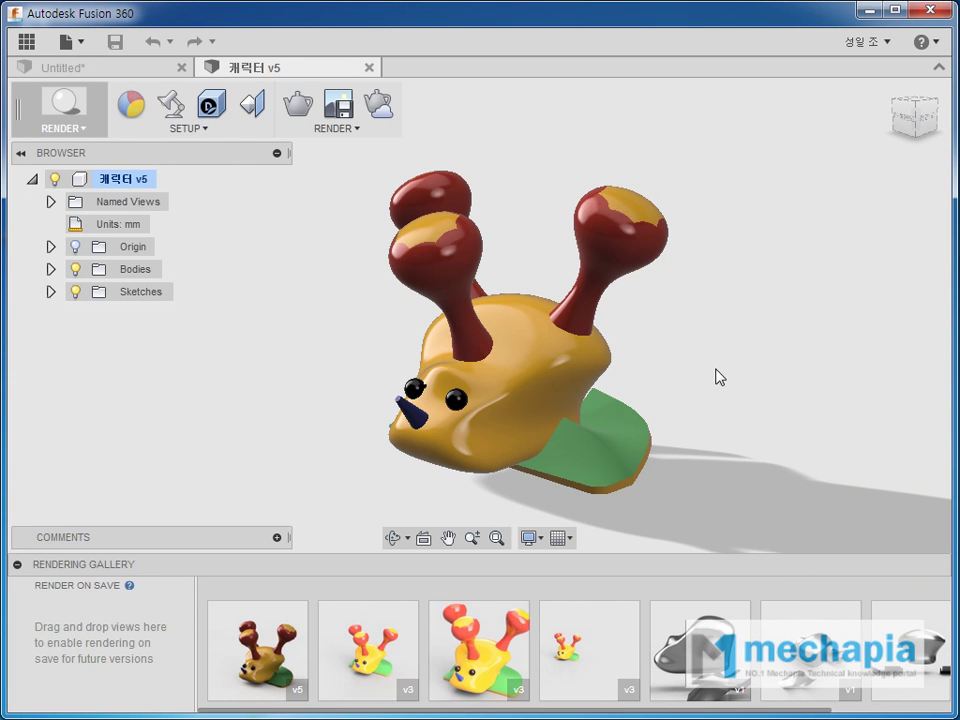